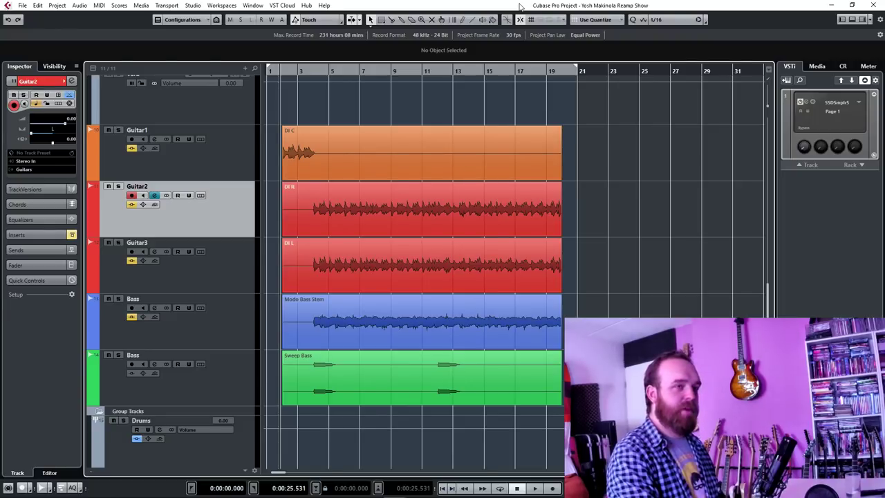
- Play the whole project, then audition the lower Sweep Bass track soloed from near bar 3
key("space")
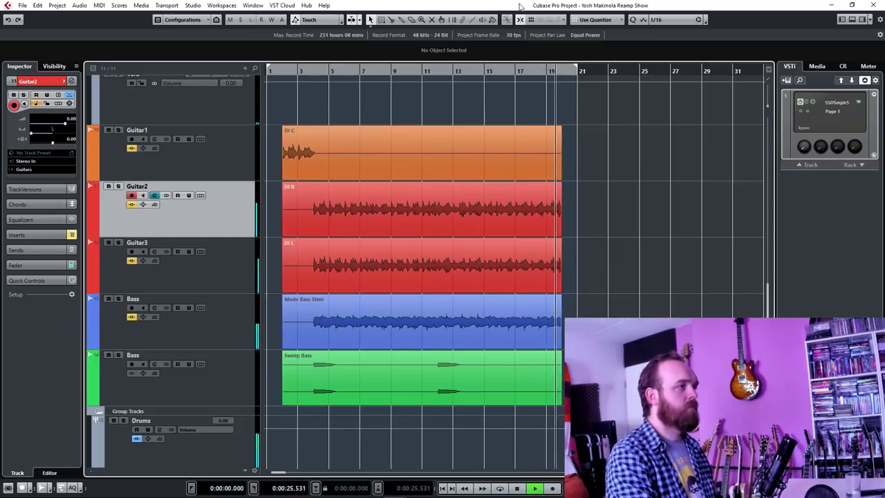
key("space")
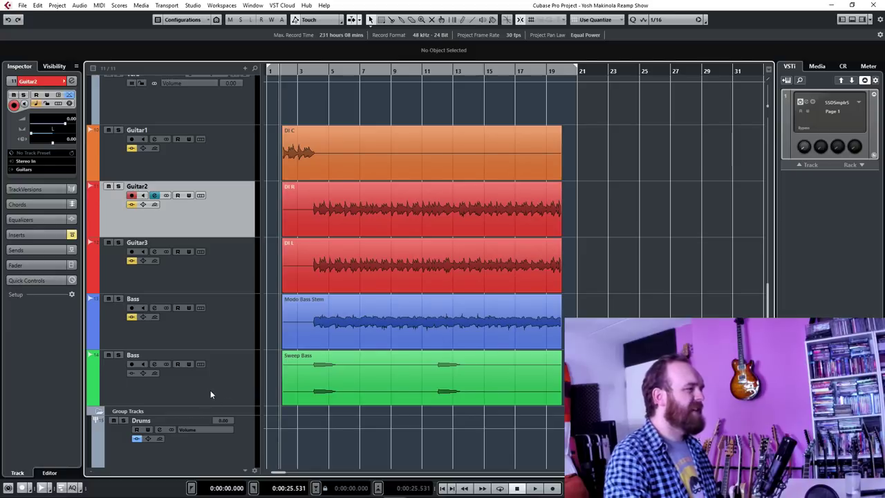
left_click(311, 80)
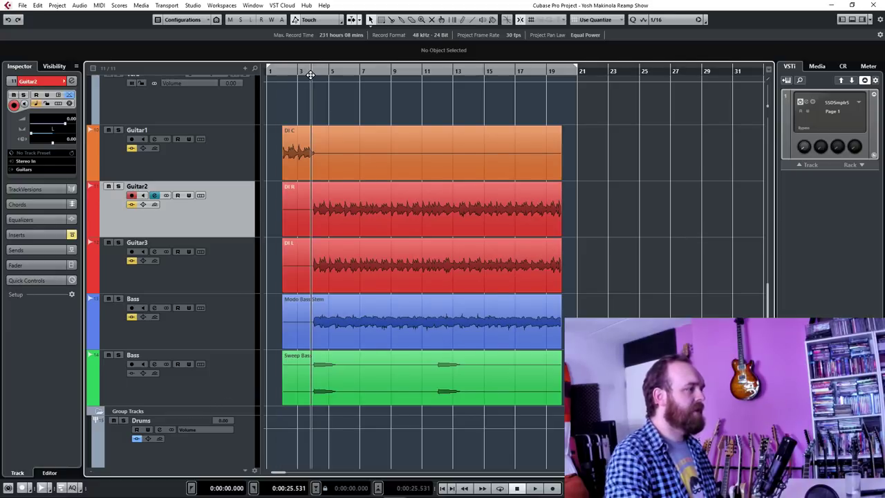
left_click(120, 356)
key("space")
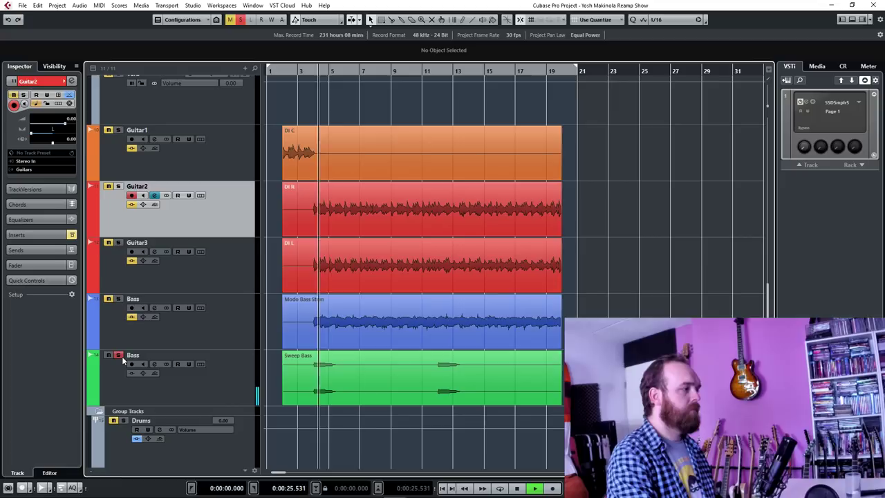
key("space")
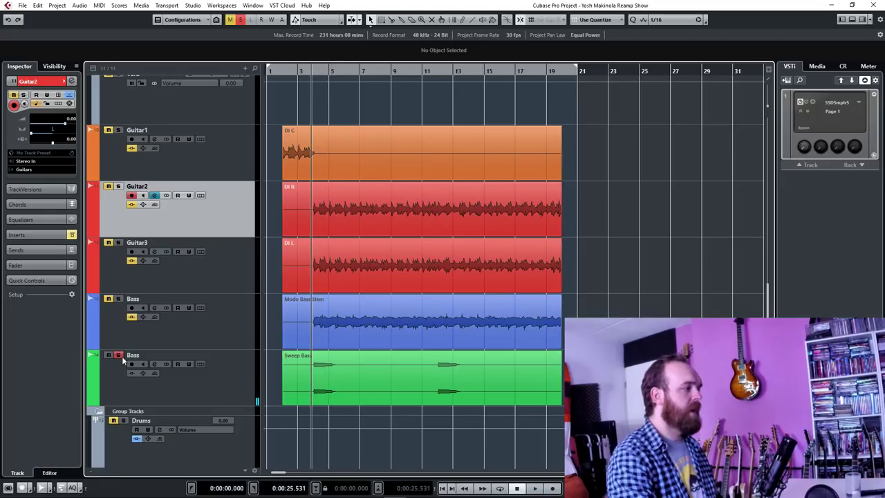
left_click(119, 356)
- Audition the Modo Bass Stem and the Guitar3 DI, each soloed in turn
left_click(119, 299)
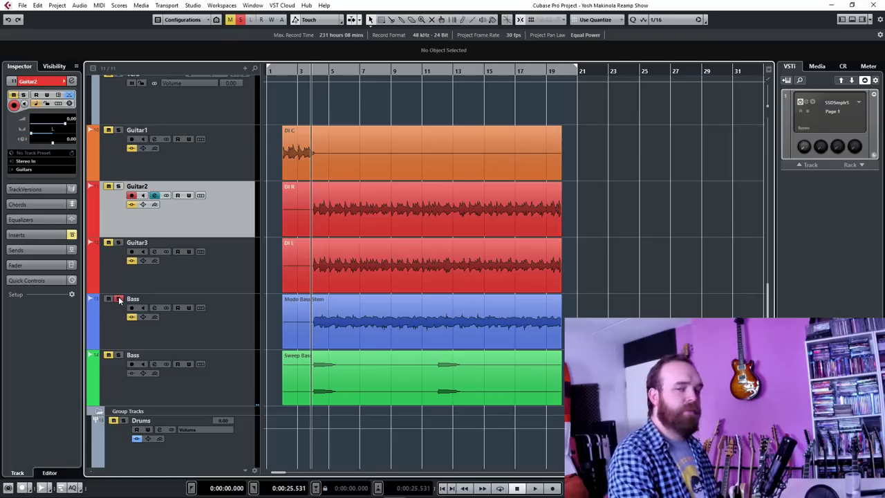
key("space")
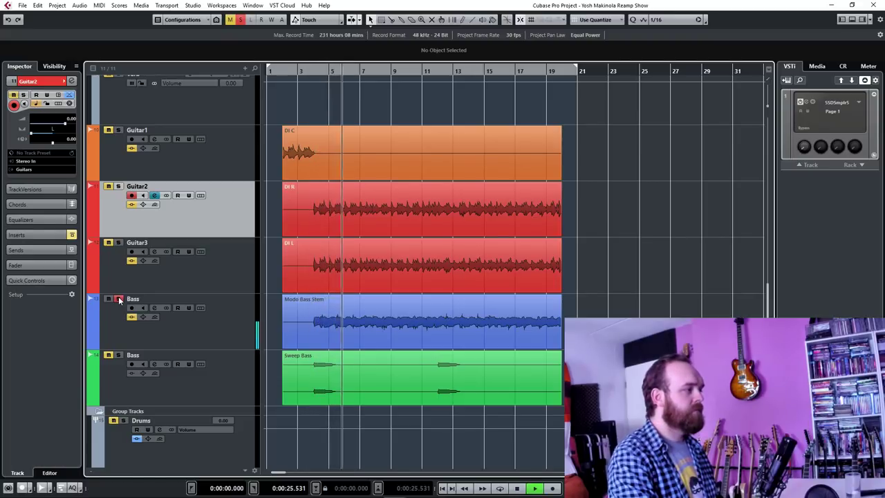
key("space")
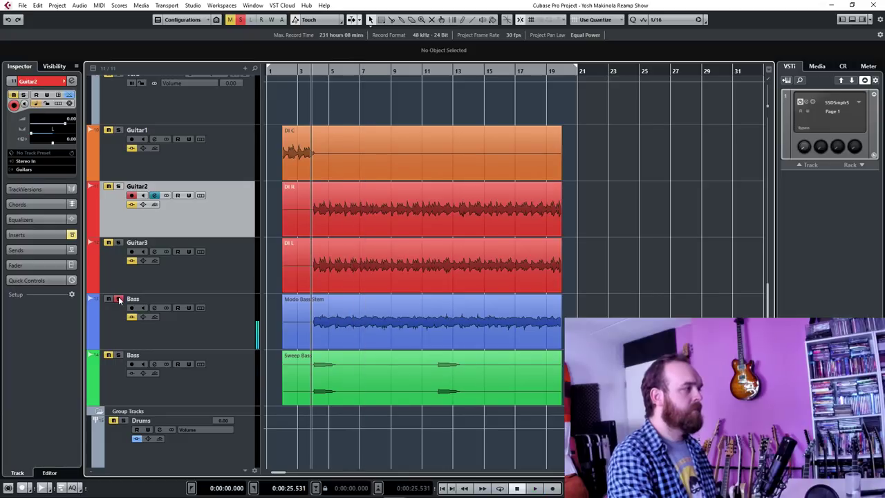
left_click(119, 299)
left_click(118, 244)
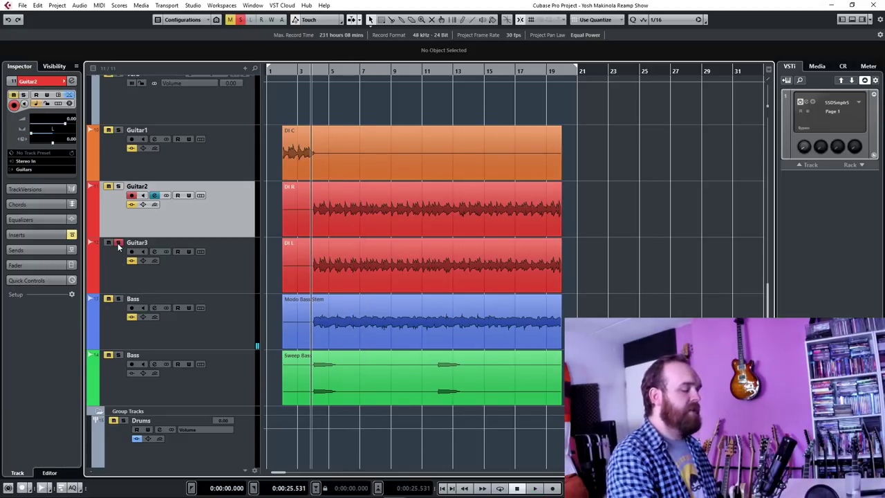
key("space")
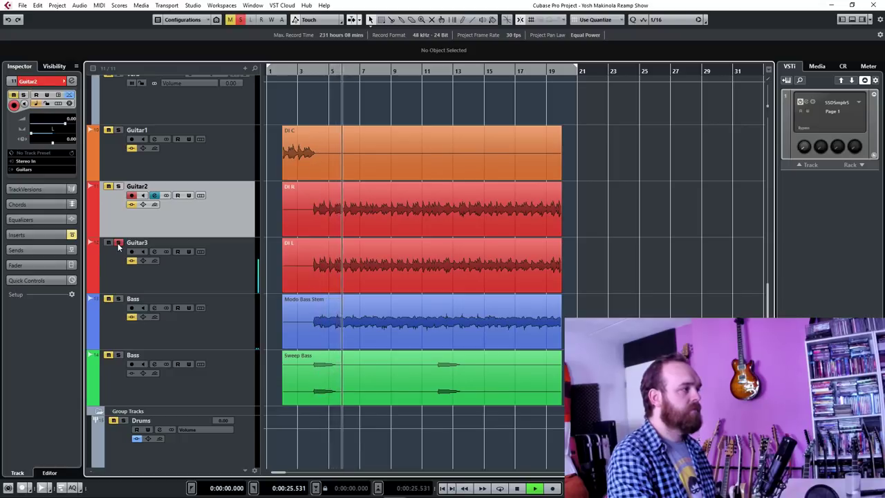
key("space")
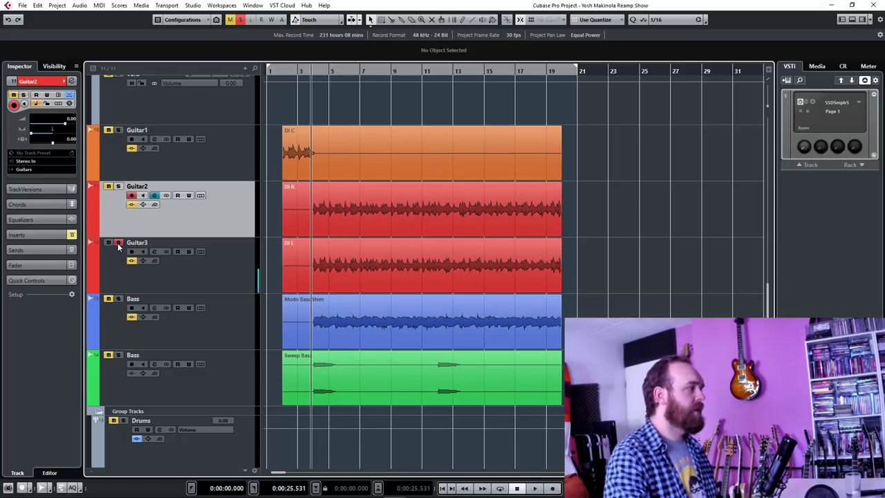
left_click(118, 243)
- Audition Guitar2 soloed, then switch the solo to Guitar1 and play its DI from bar 1
left_click(118, 187)
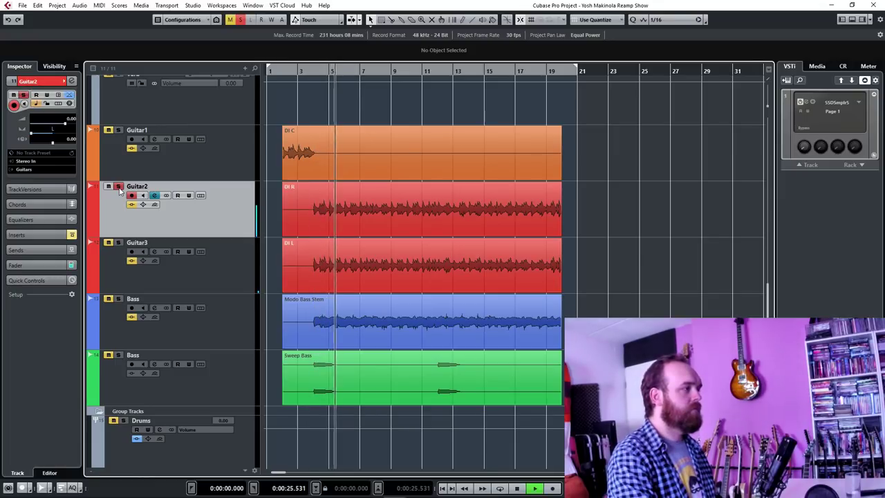
key("space")
left_click(118, 130, "ctrl")
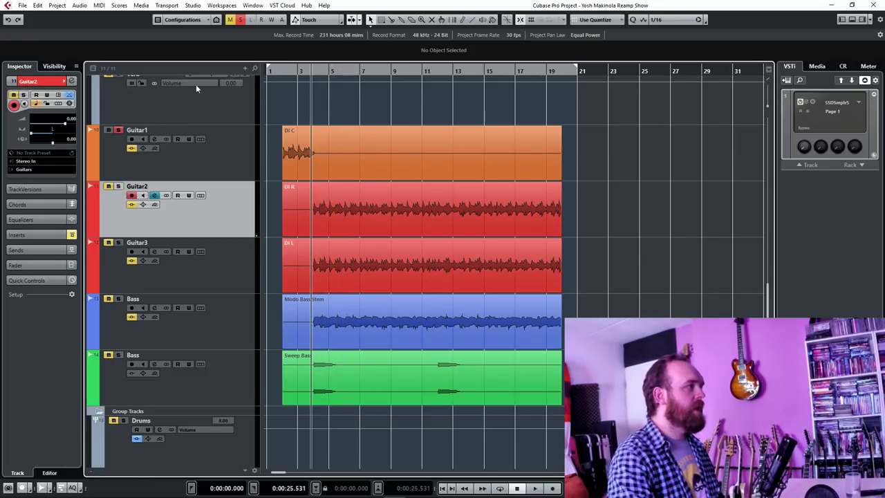
left_click(282, 73)
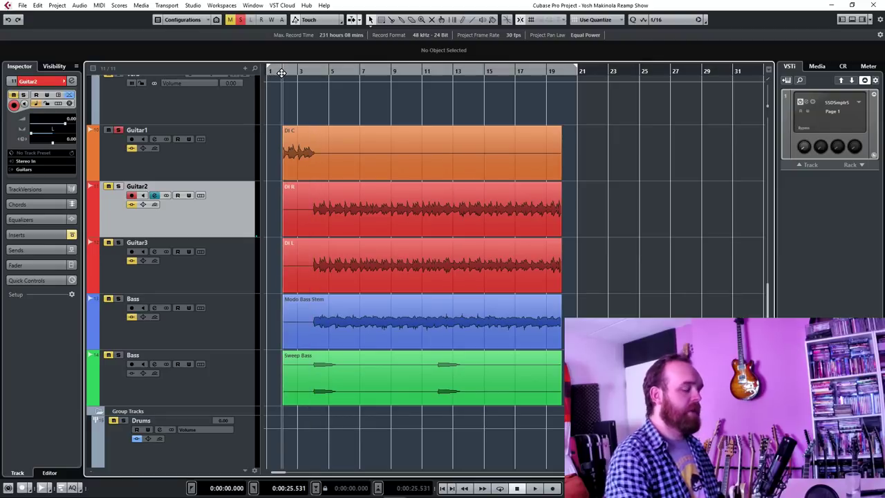
key("space")
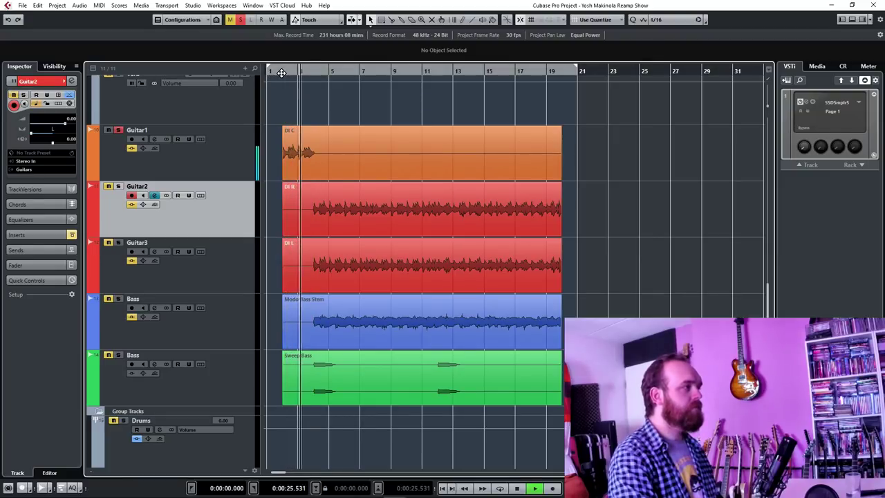
key("space")
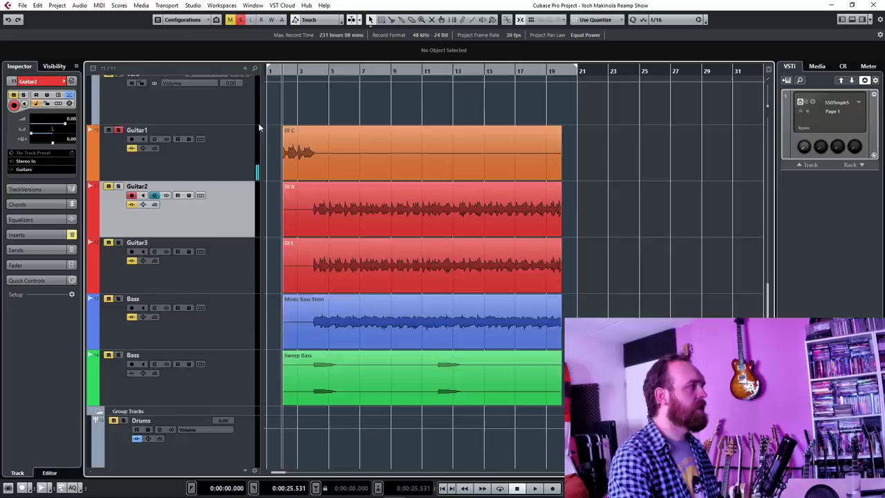
- Play the full unsoloed mix, including the Guitars group tracks, from bar 1, then stop
scroll(260, 128, "down", 3)
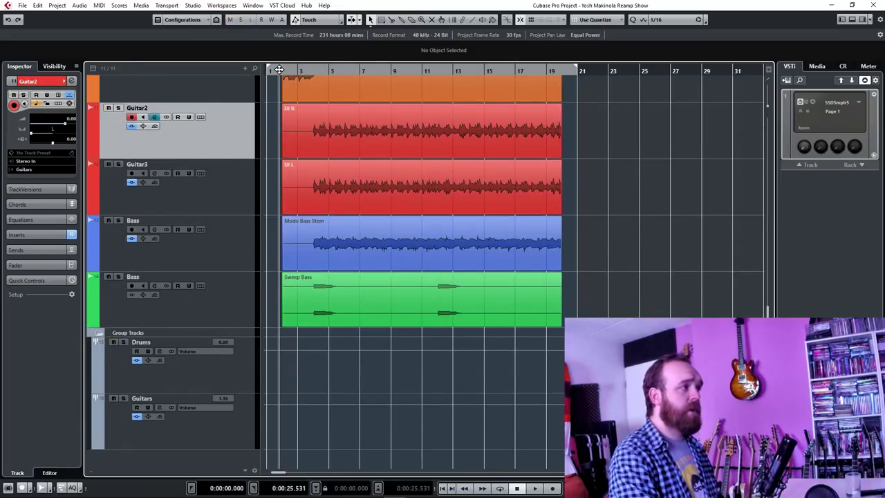
key("space")
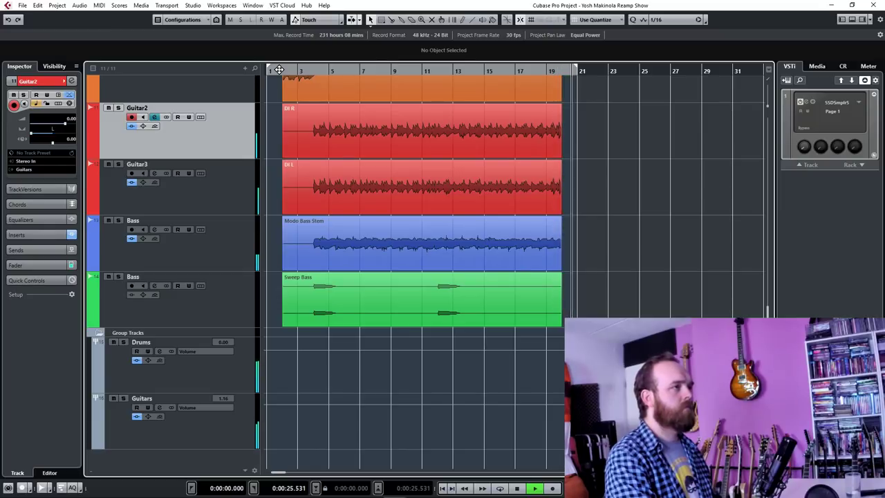
key("space")
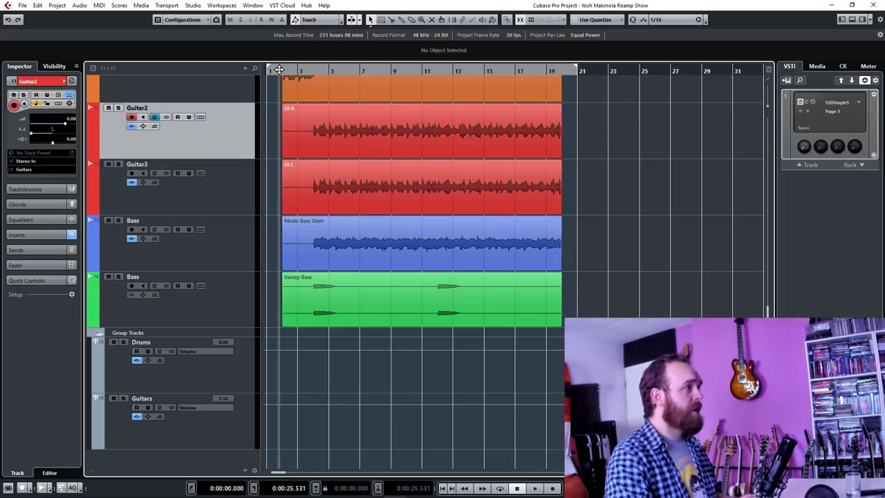
scroll(623, 218, "up", 2)
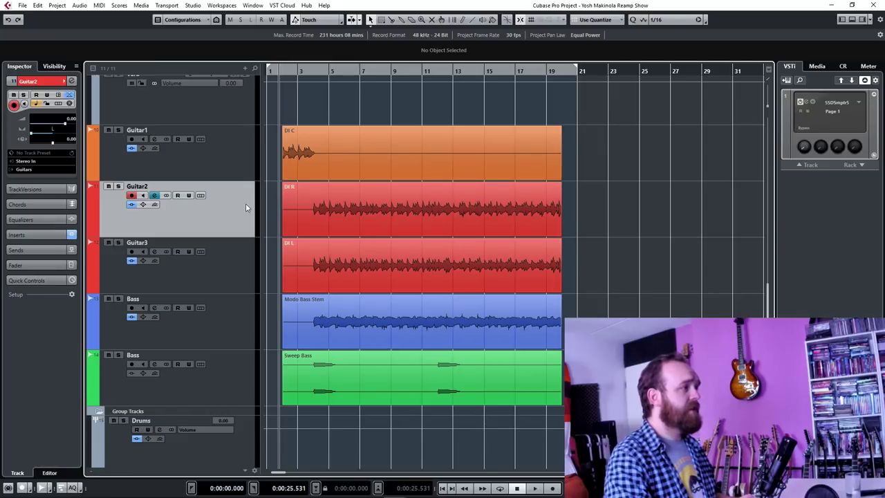
- Solo Guitar2 from near bar 3 and bring up its channel settings
left_click(119, 188)
left_click(308, 74)
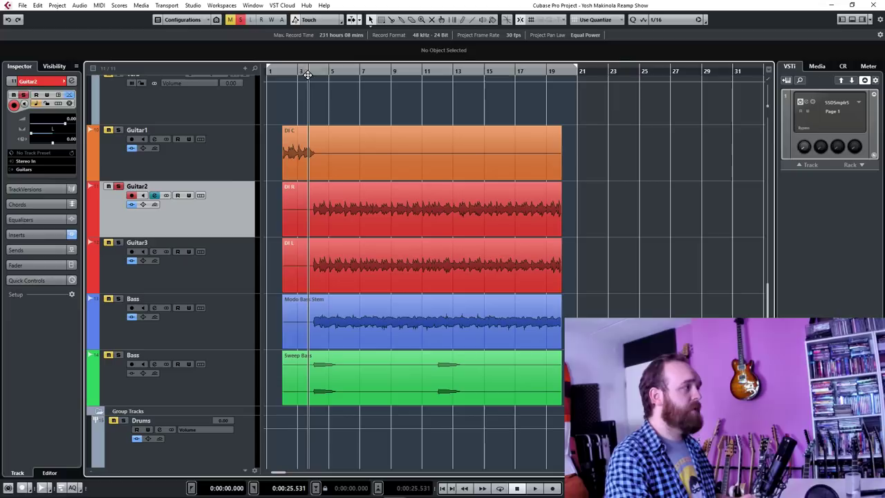
left_click(154, 195)
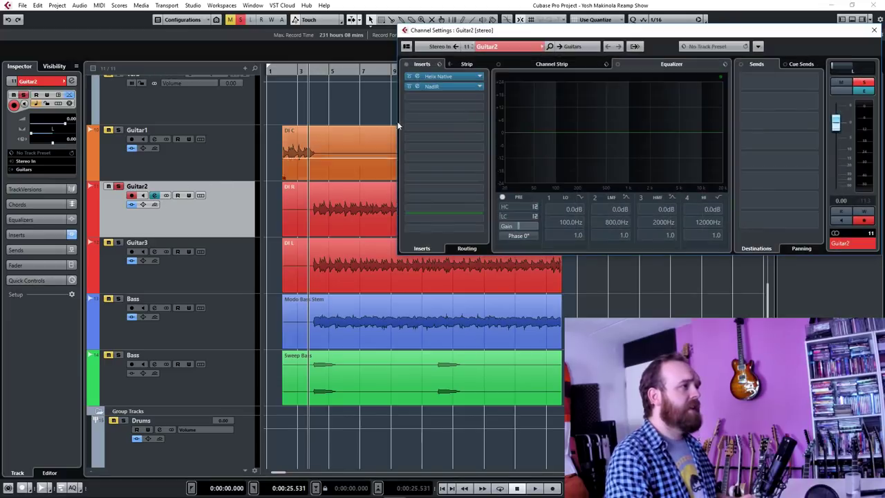
- Browse Guitar2's Helix Native amp model list around ANGL Meteor
left_click(456, 80)
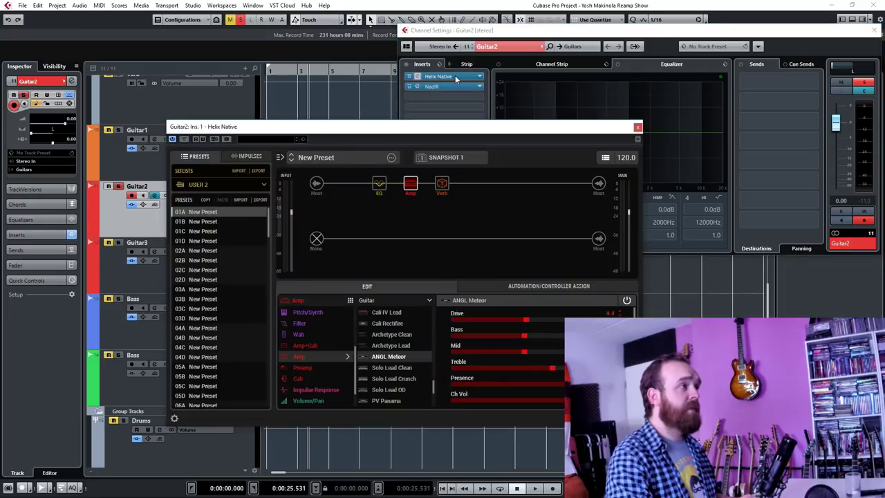
left_click_drag(448, 130, 458, 108)
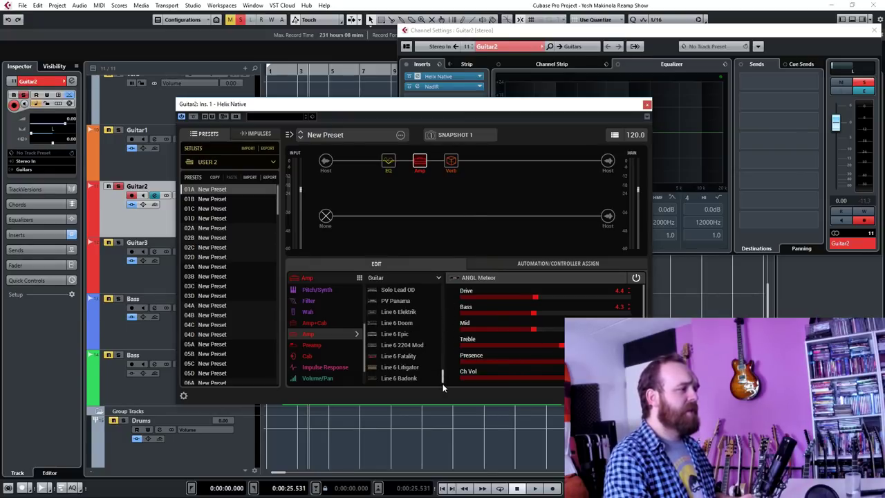
scroll(443, 364, "up", 2)
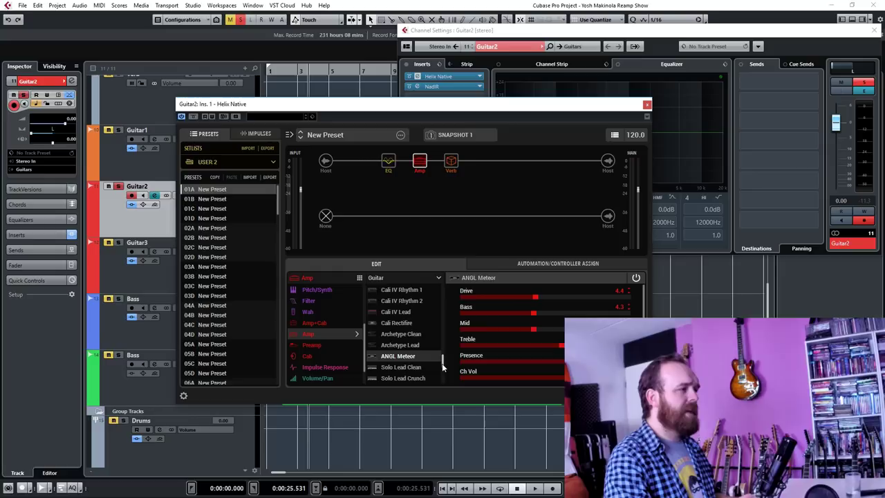
scroll(442, 361, "up", 1)
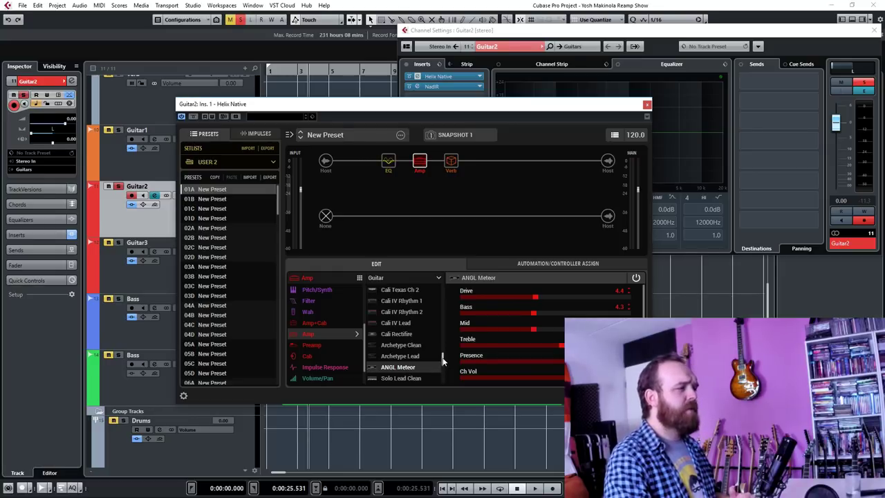
scroll(442, 363, "down", 4)
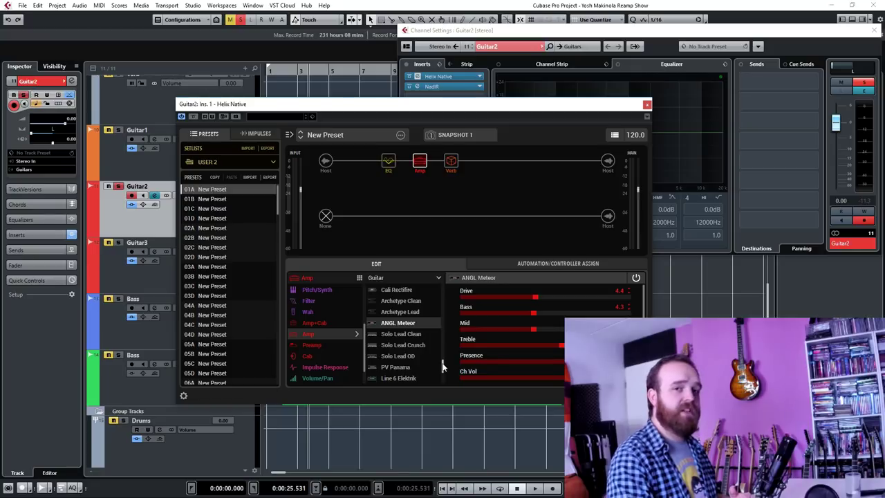
- Check the Simple EQ block, then review every ANGL Meteor amp parameter in Helix Native
left_click(390, 161)
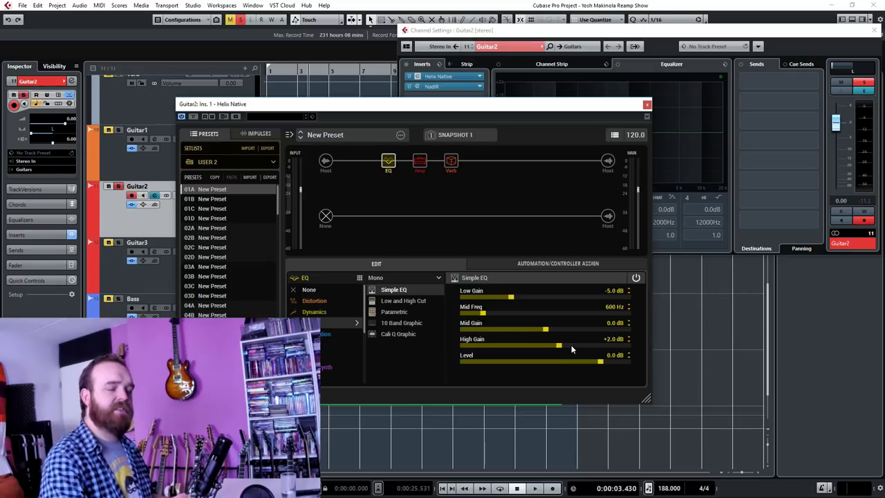
left_click(420, 161)
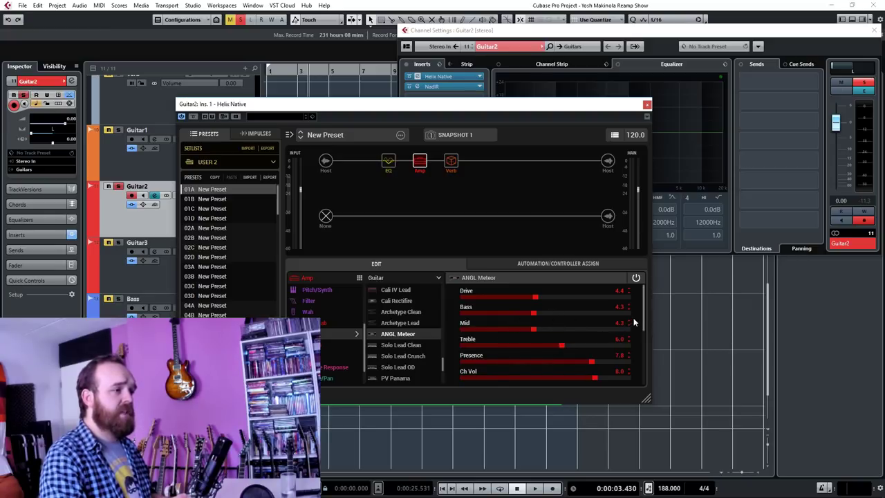
scroll(634, 322, "down", 2)
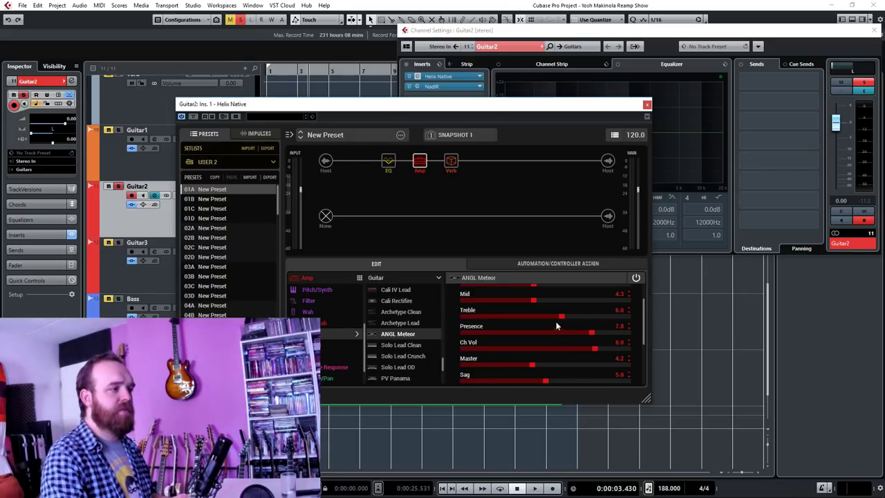
mouse_move(646, 321)
left_mouse_down()
mouse_move(642, 311)
mouse_move(647, 368)
mouse_move(645, 314)
left_mouse_up()
- Show the Legacy Room reverb settings: Low Cut 117 Hz, High Cut 3.7 kHz, Level 0.0 dB
left_click(452, 161)
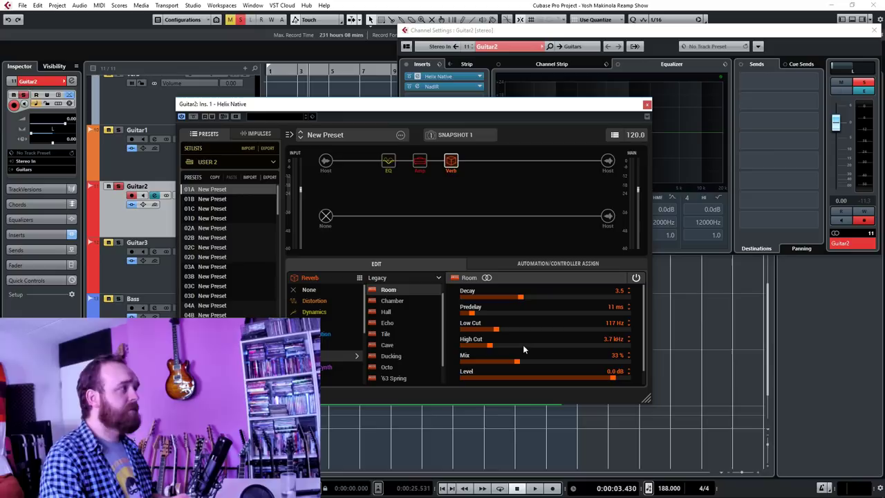
- Load OH 412 UBKR V70 OH1-05.wav into Guitar2's NadIR, then close it and select Guitar3
left_click(647, 104)
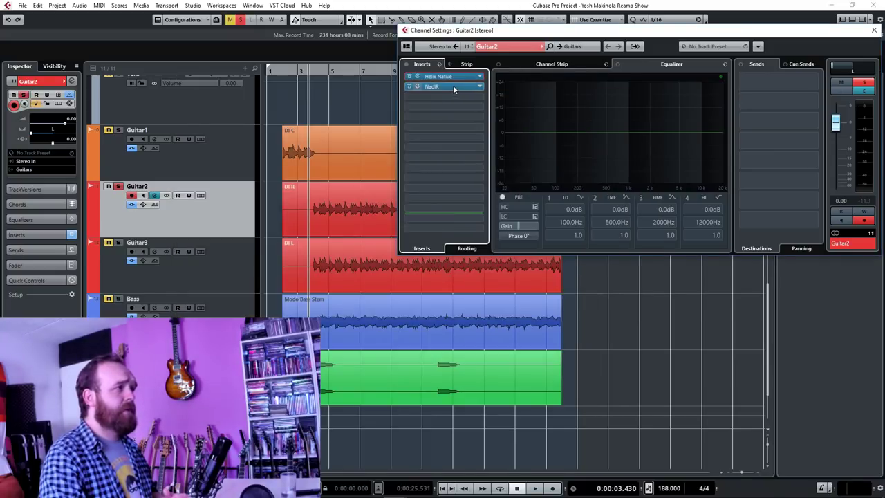
left_click(453, 87)
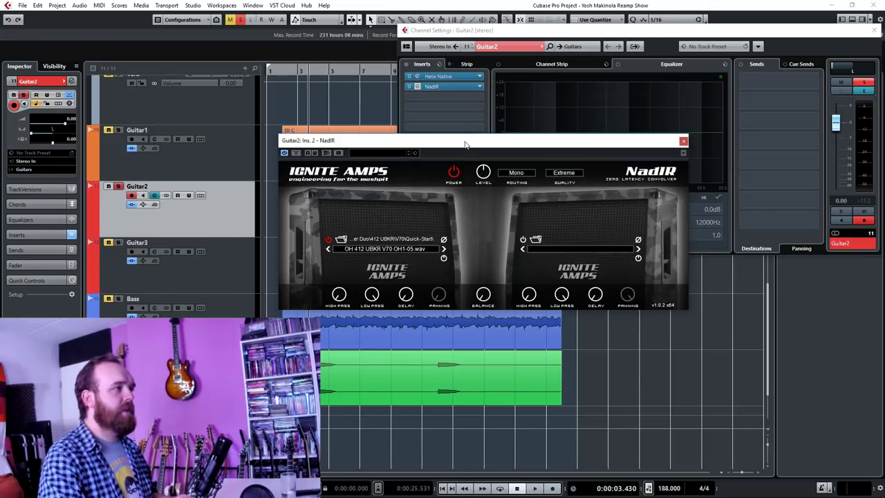
left_click_drag(466, 142, 420, 130)
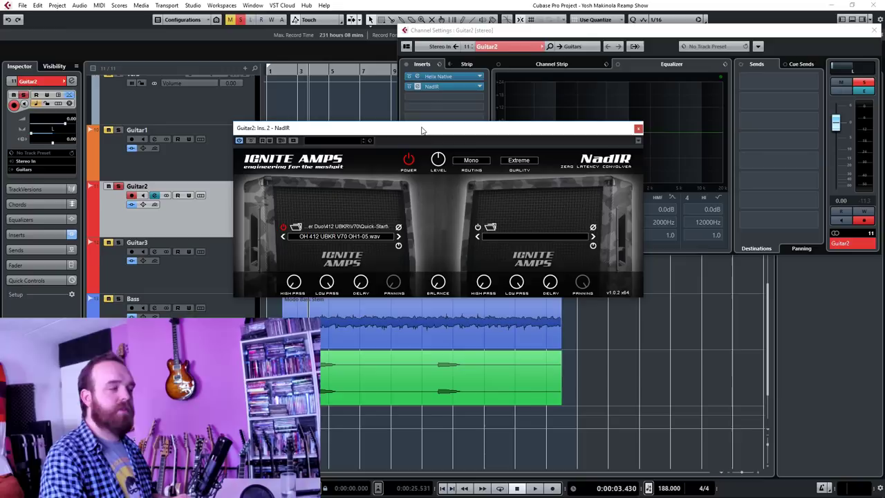
left_click(296, 227)
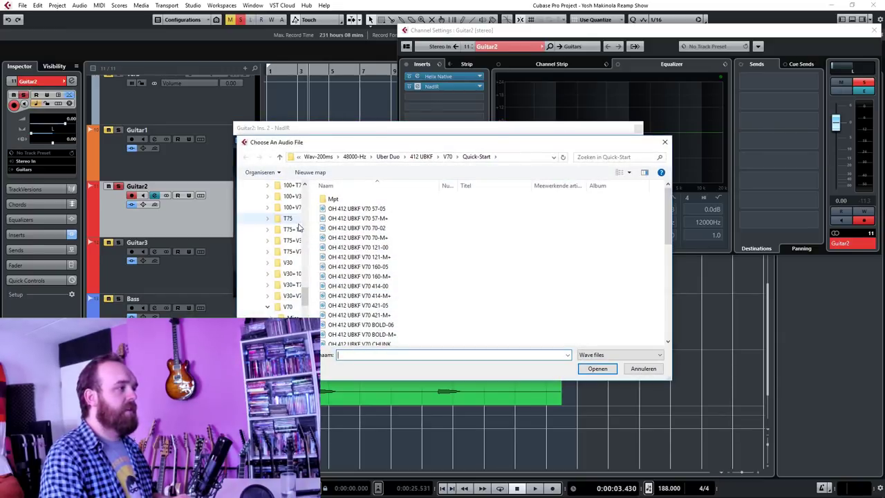
double_click(366, 205)
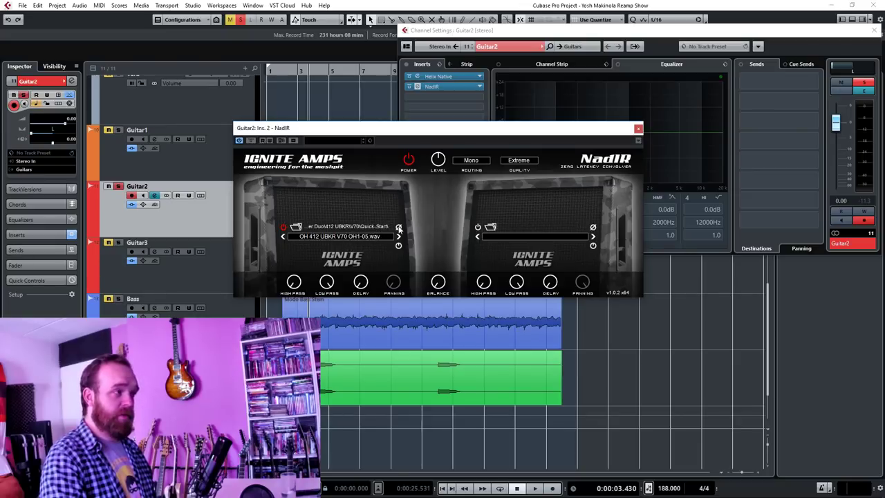
left_click(638, 128)
left_click(173, 247)
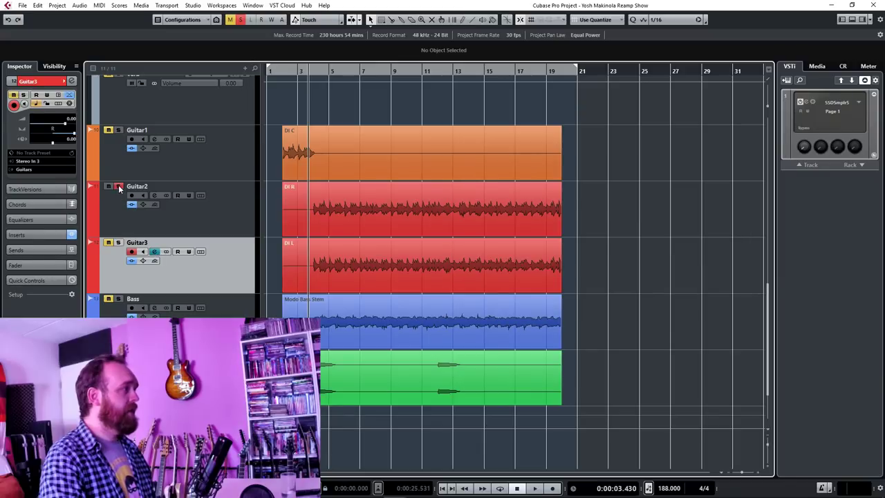
left_click(154, 252)
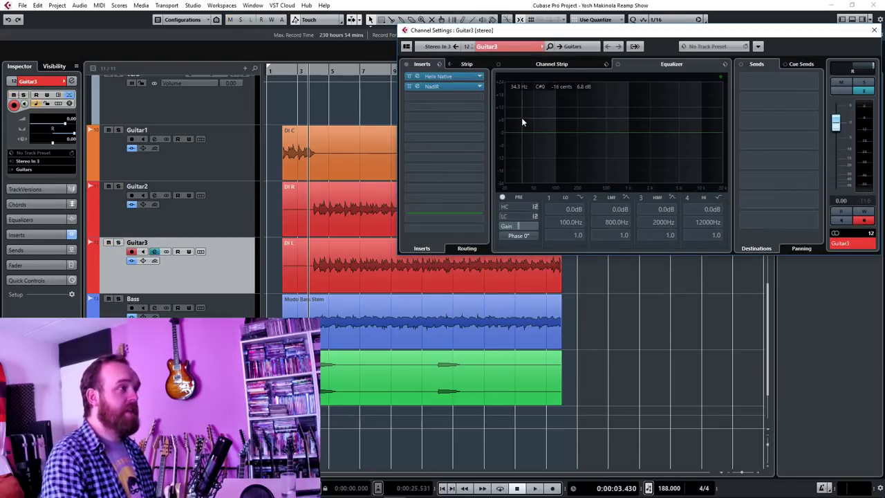
left_click(443, 85)
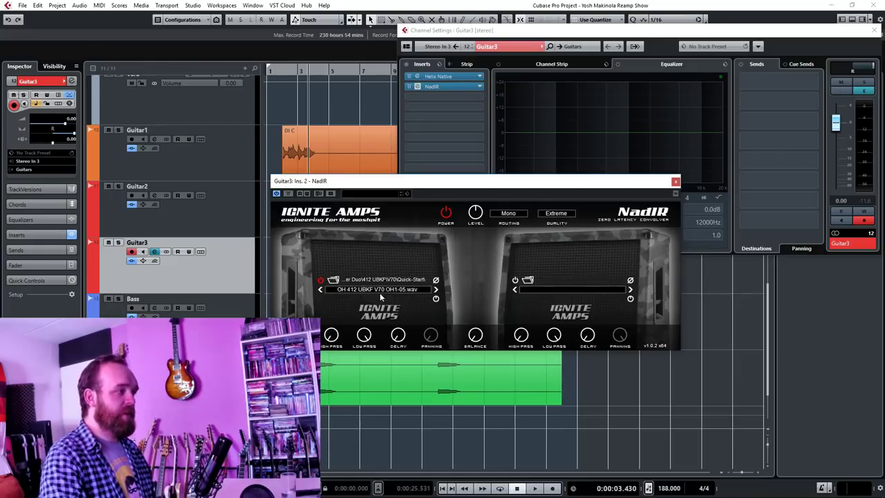
key("Up")
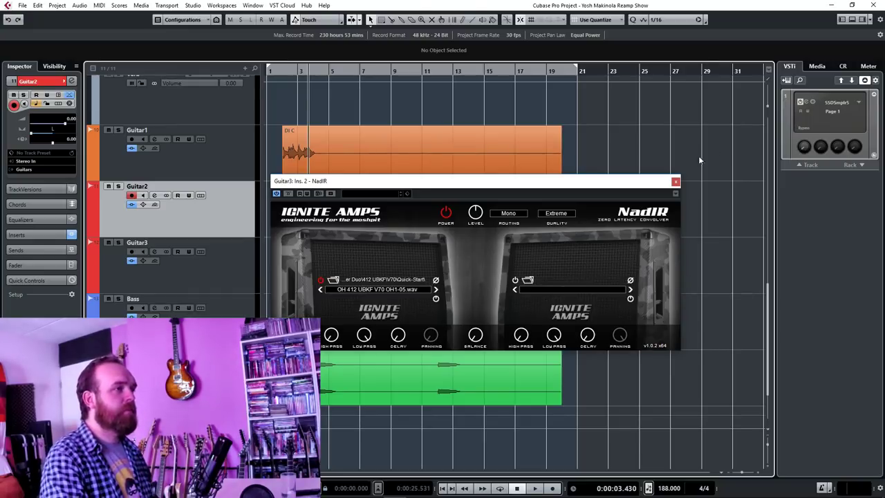
left_click(676, 181)
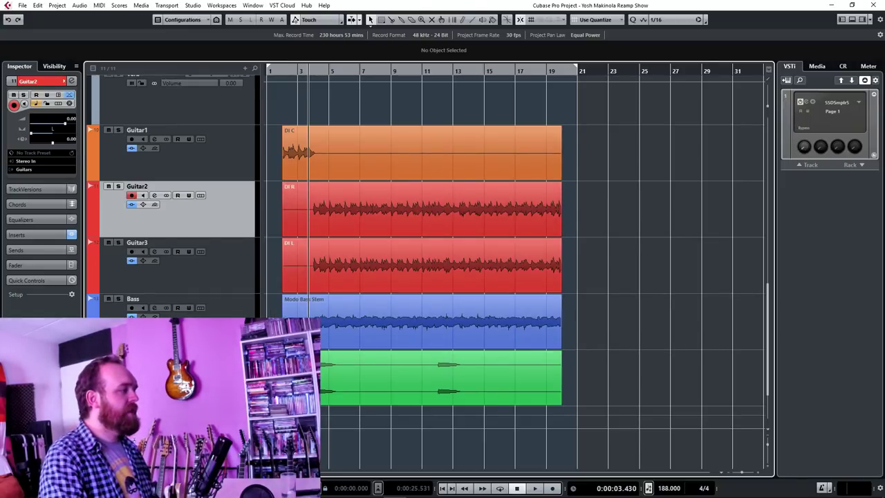
- Solo Guitar2 and Guitar3 and listen to them through the V70 OH1-05 cab impulse
scroll(515, 207, "down", 3)
key("s")
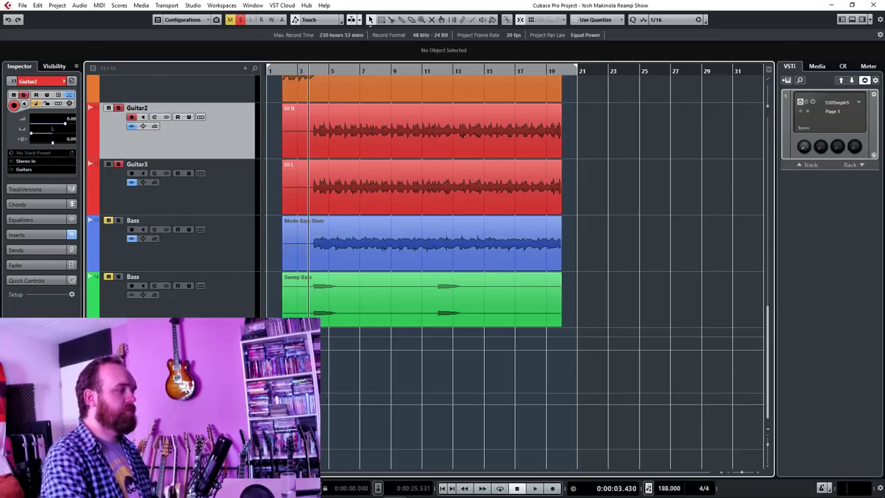
key("space")
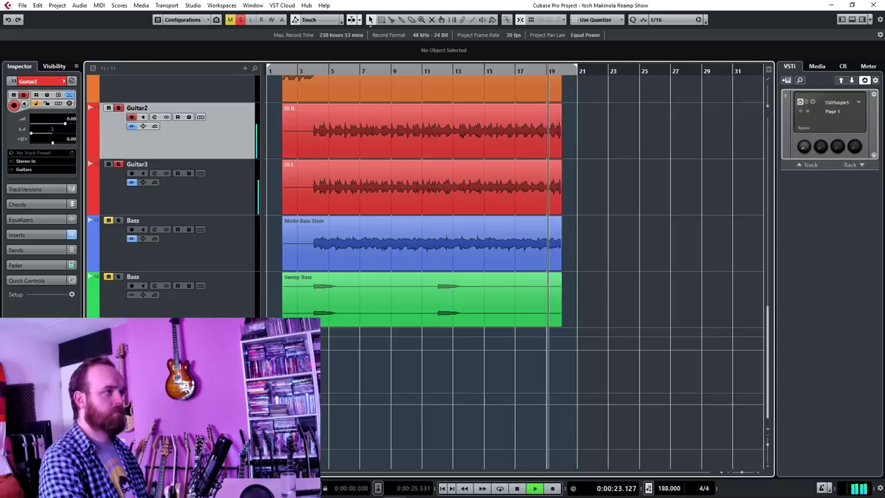
key("space")
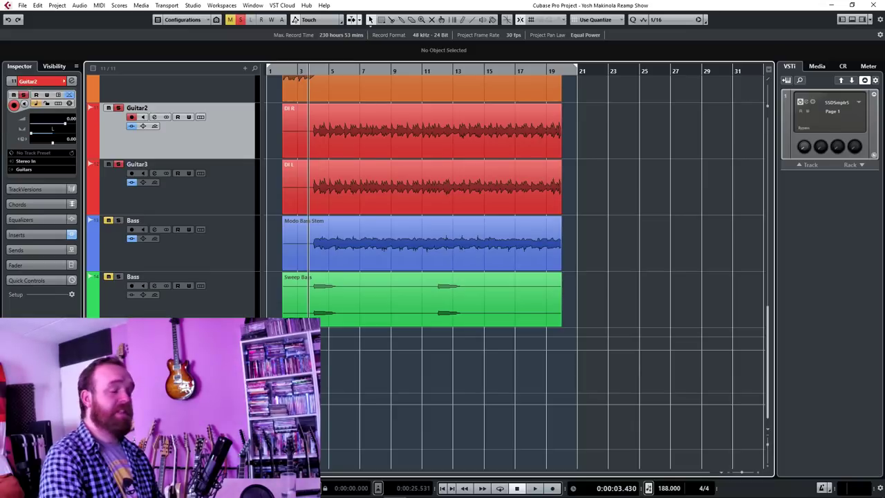
- Open the Guitars bus's Eiosis AirEQ insert from its channel settings and shift the window left
key("e")
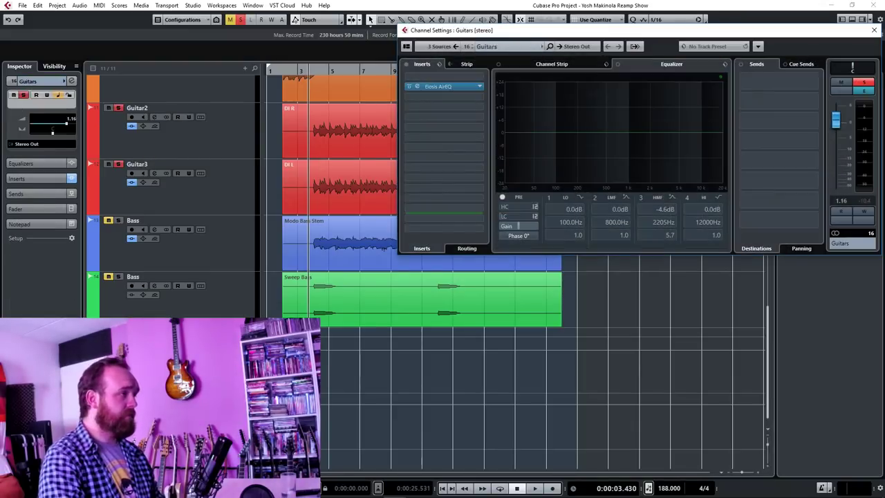
left_click(453, 89)
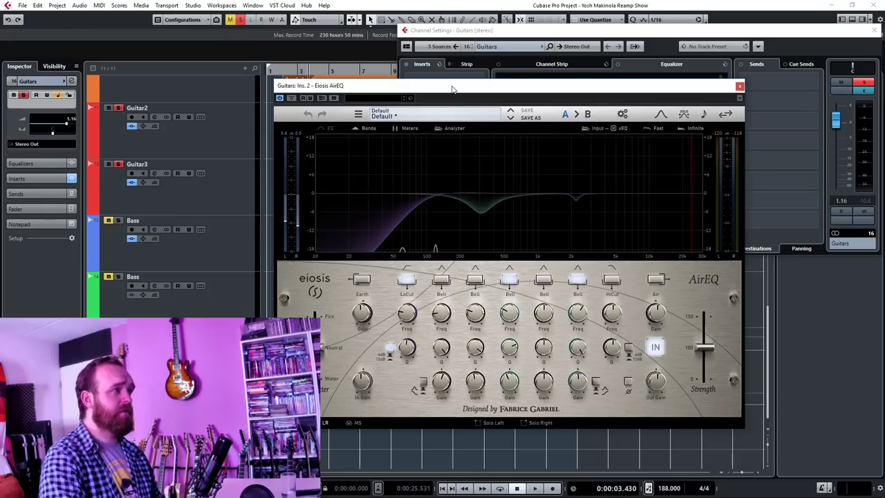
left_click_drag(453, 88, 434, 88)
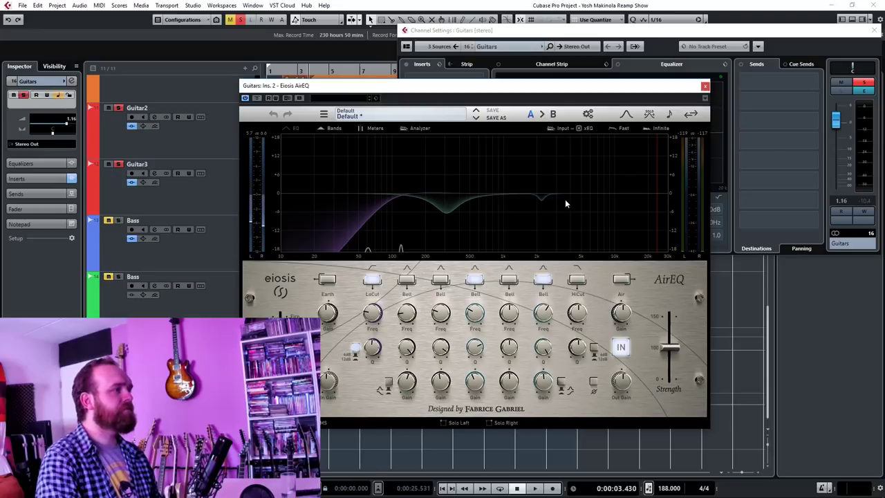
left_click(256, 99)
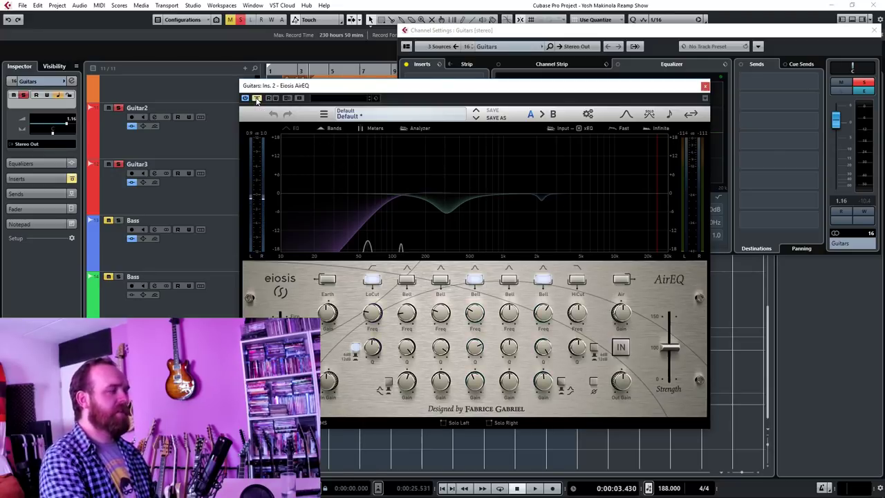
key("space")
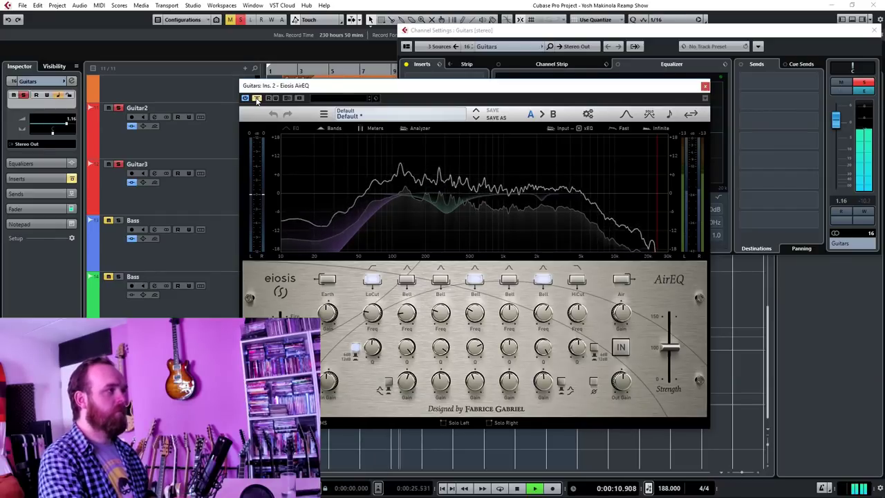
key("space")
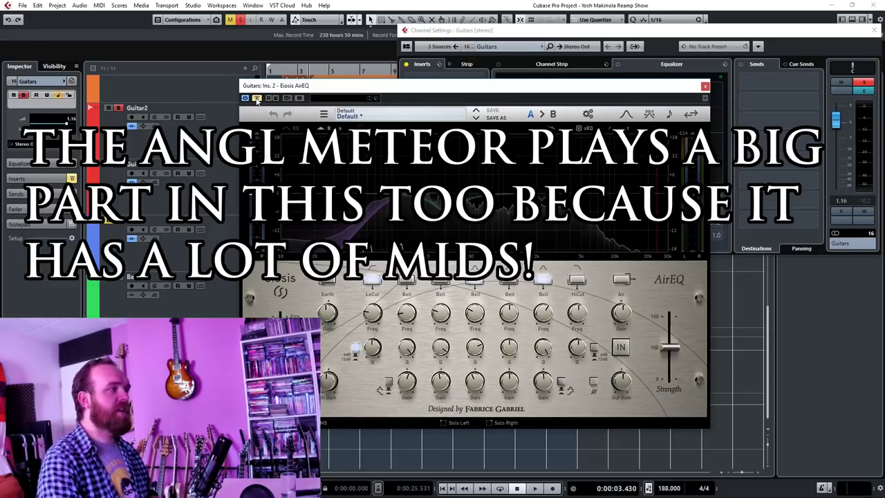
left_click(257, 98)
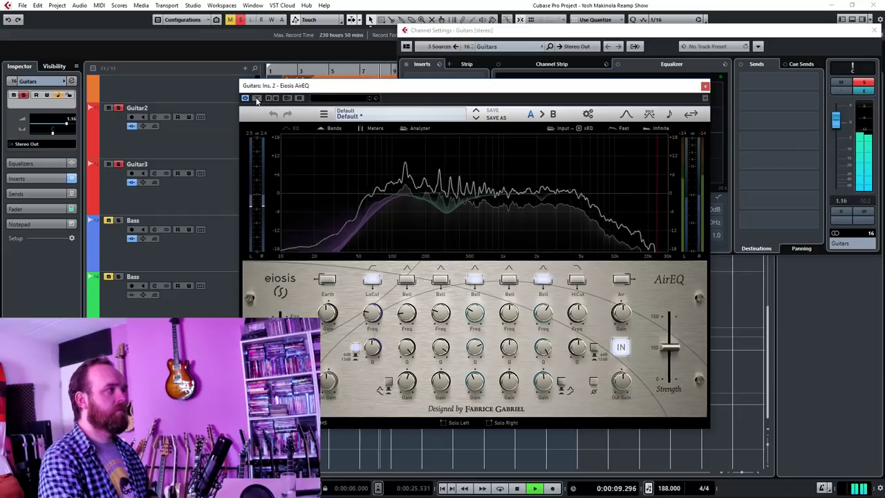
key("space")
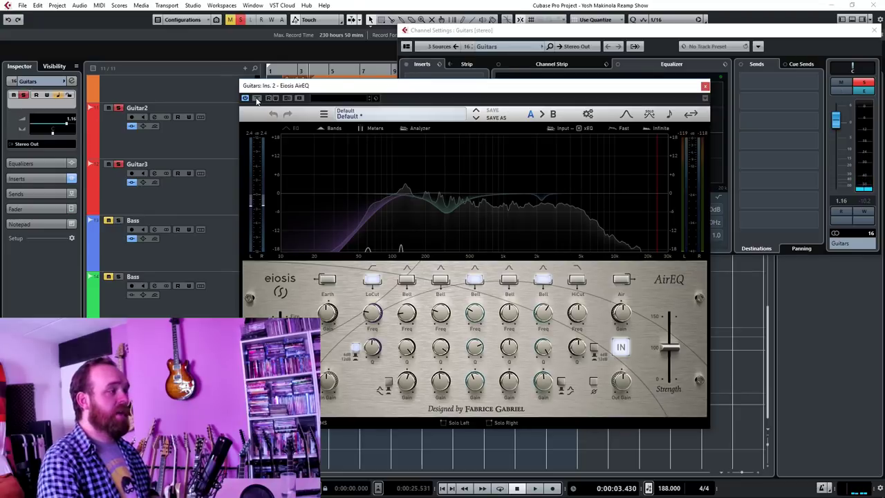
- Bring the arrangement forward and compare the Guitars bus with AirEQ bypassed during playback
left_click(172, 299)
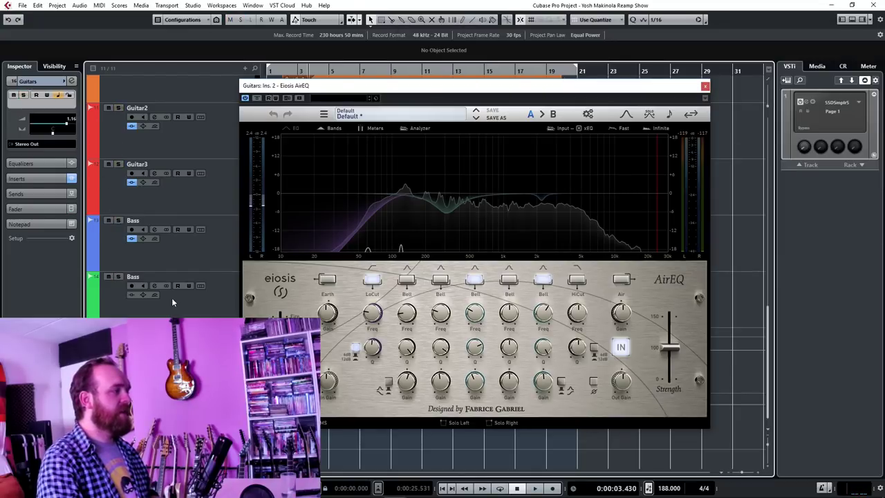
left_click(258, 98)
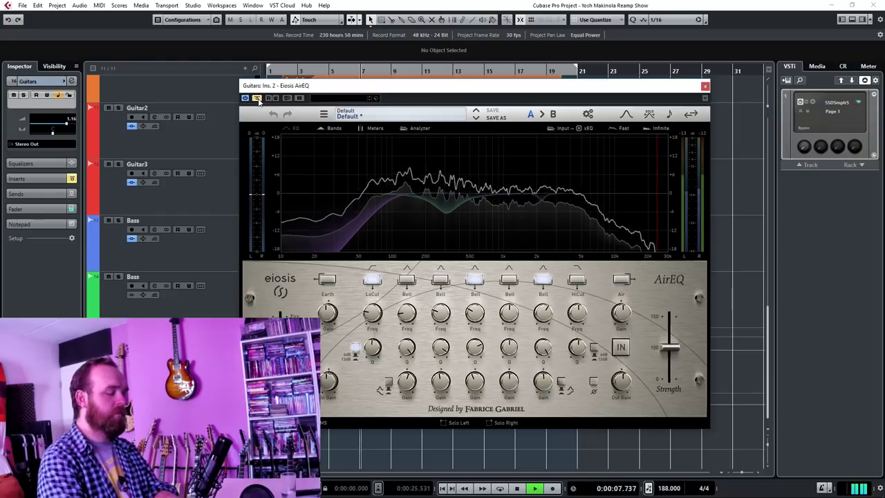
key("space")
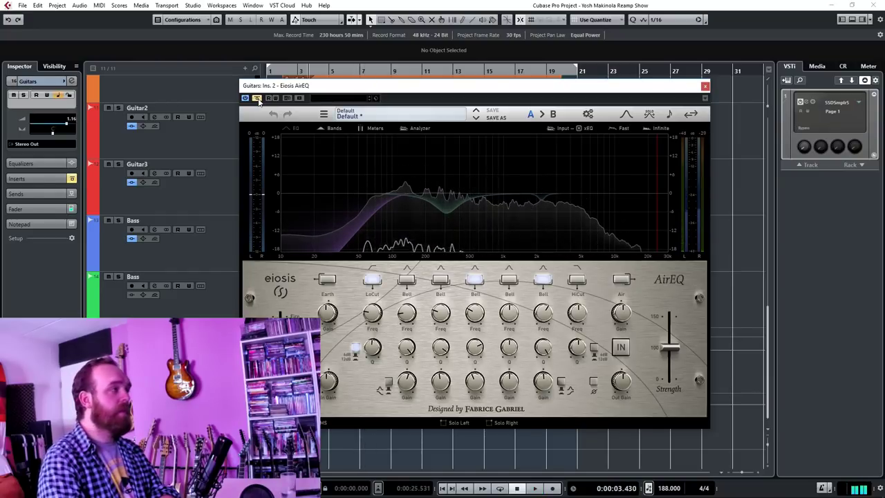
key("space")
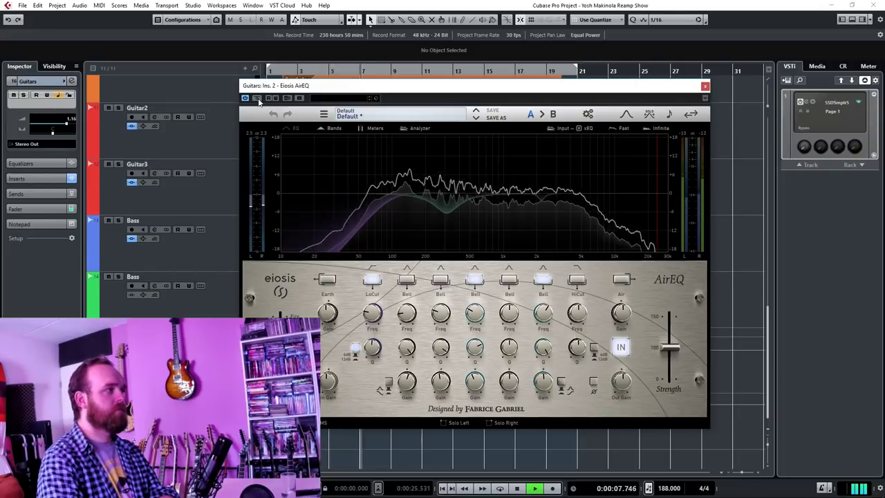
key("space")
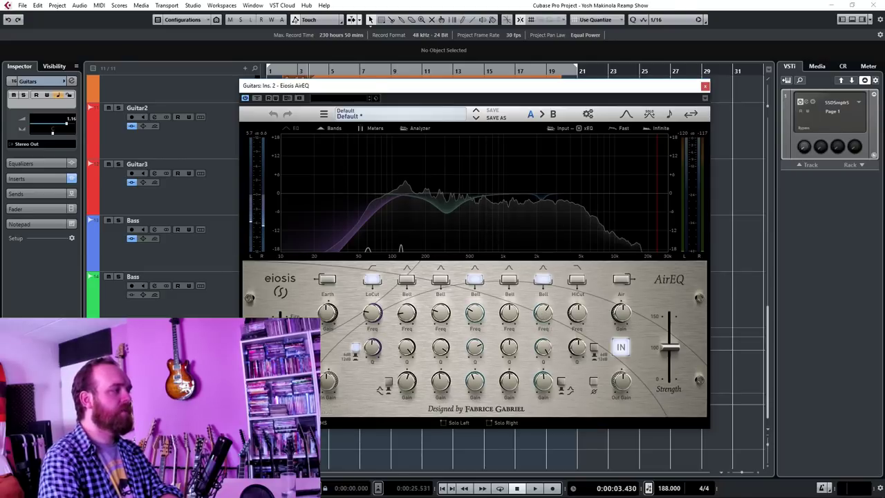
- With the guitars soloed, audition a 1.6 dB boost on AirEQ's sixth bell band, then disable it
key("s")
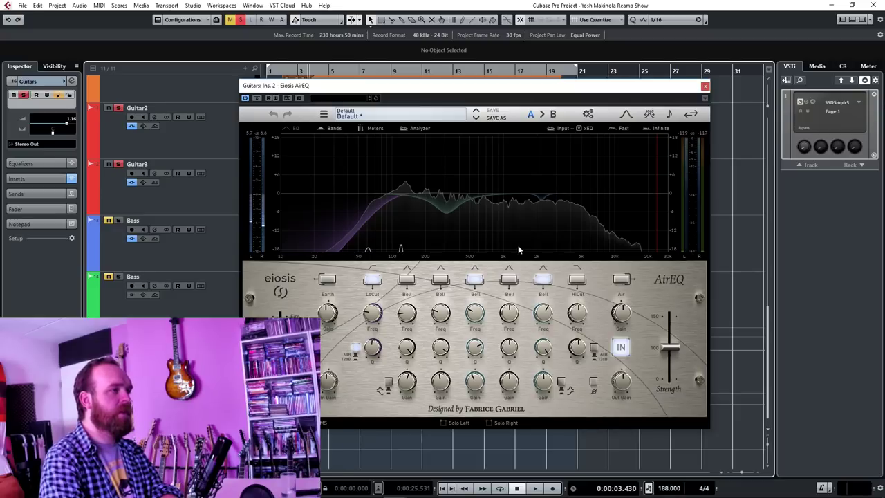
key("space")
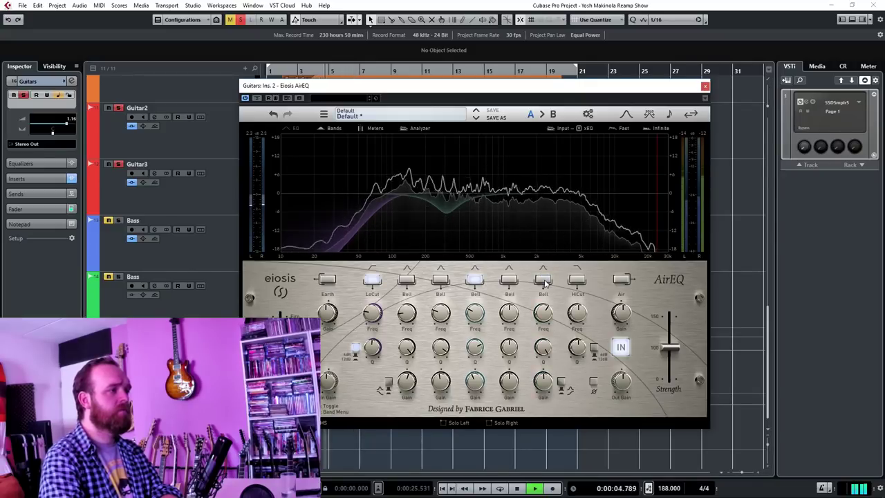
left_click(544, 280)
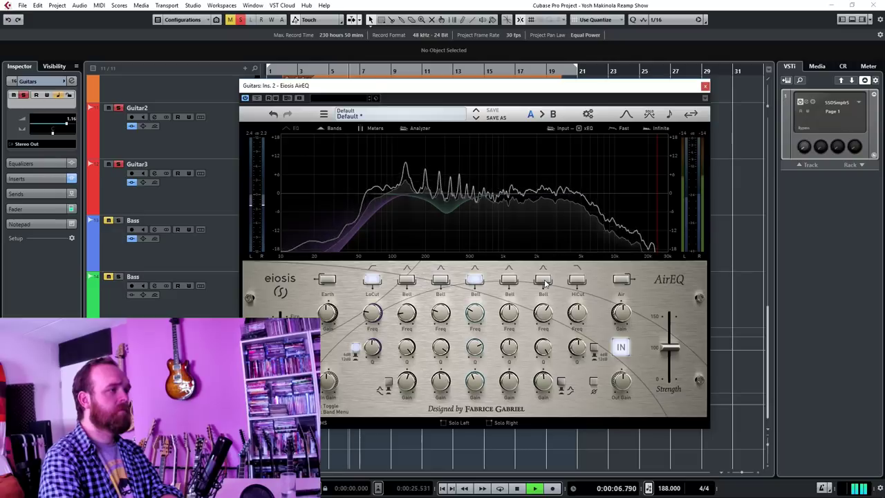
left_click_drag(544, 384, 546, 380)
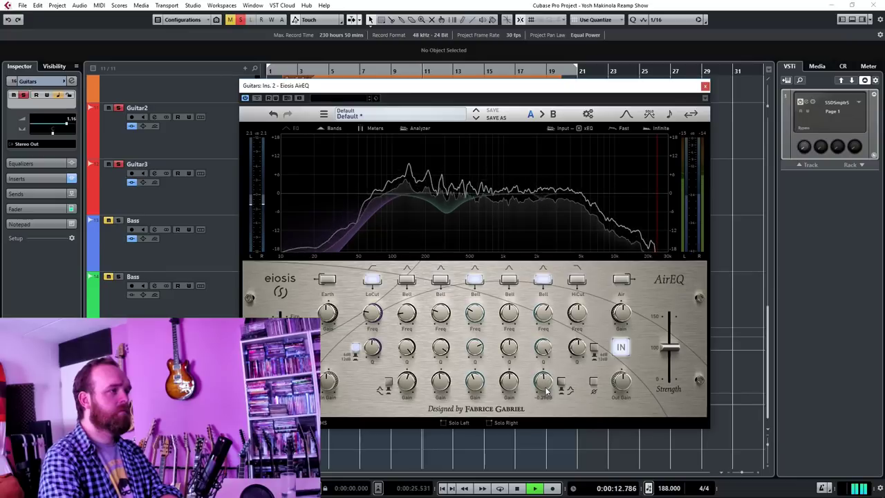
left_click(546, 280)
key("space")
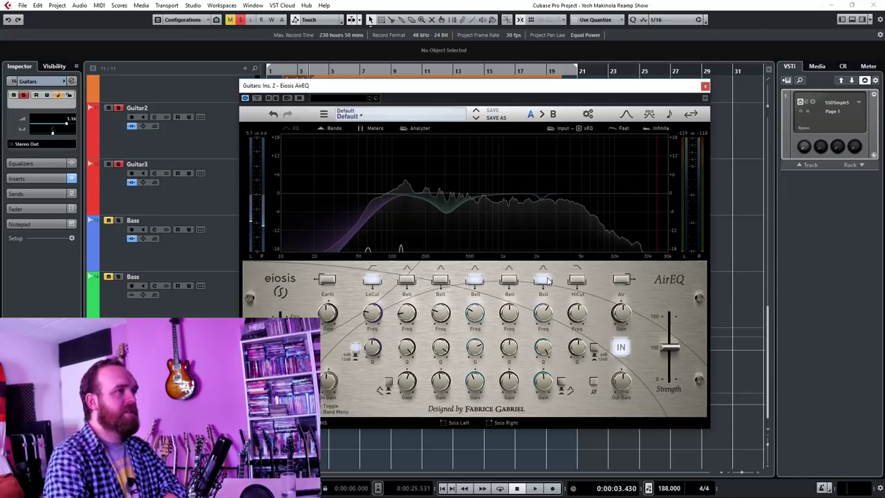
- Close the AirEQ editor, clear all solos and mutes, and set the playhead near bar 1
left_click(705, 85)
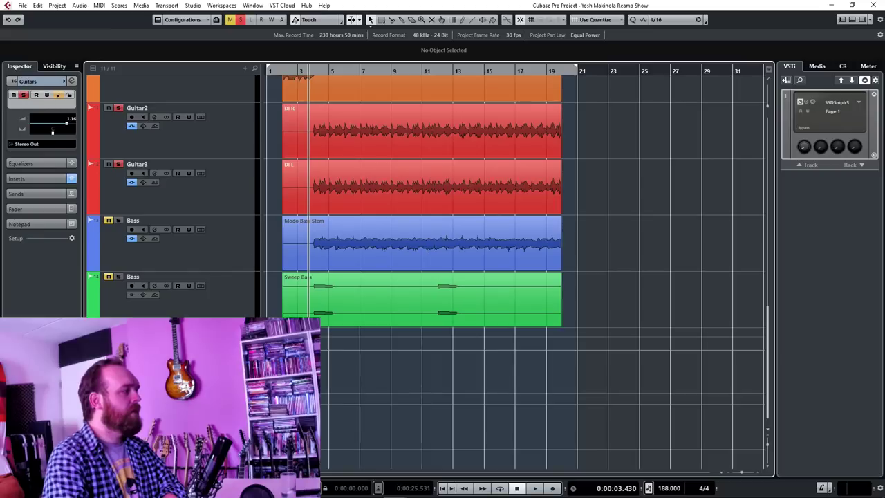
left_click(240, 19)
scroll(216, 296, "up", 3)
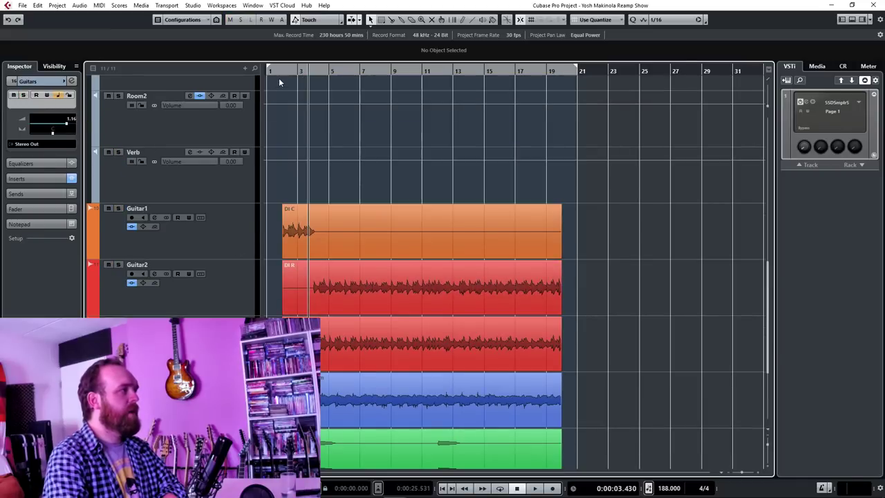
left_click(279, 82)
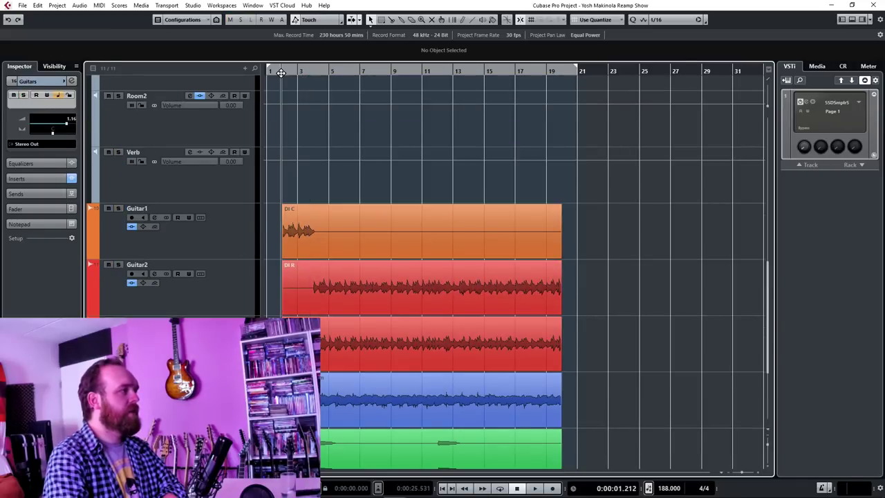
- Solo Guitar1 and open its Helix Native chain with EQ, amp, EQ and reverb blocks
left_click(118, 209)
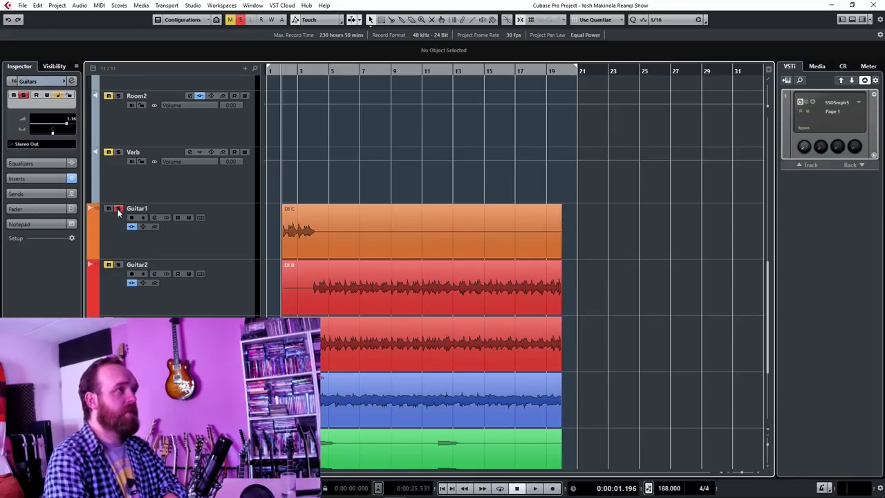
left_click(156, 216)
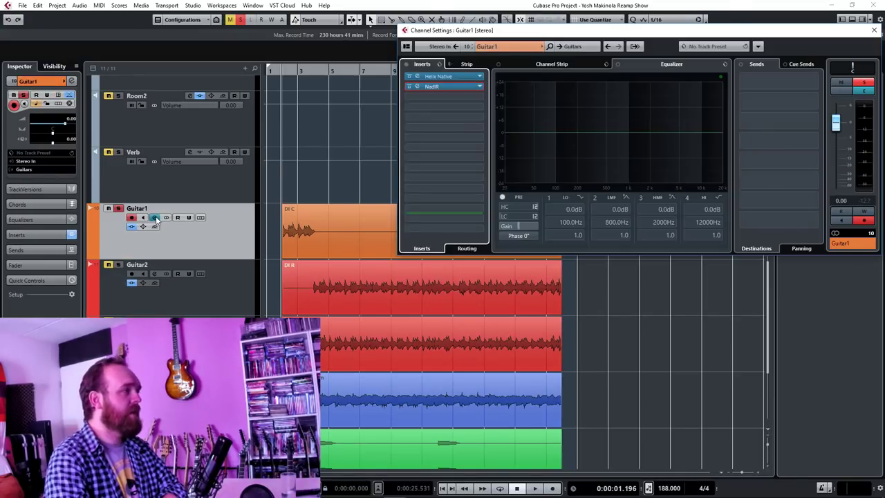
left_click(438, 77)
mouse_move(458, 184)
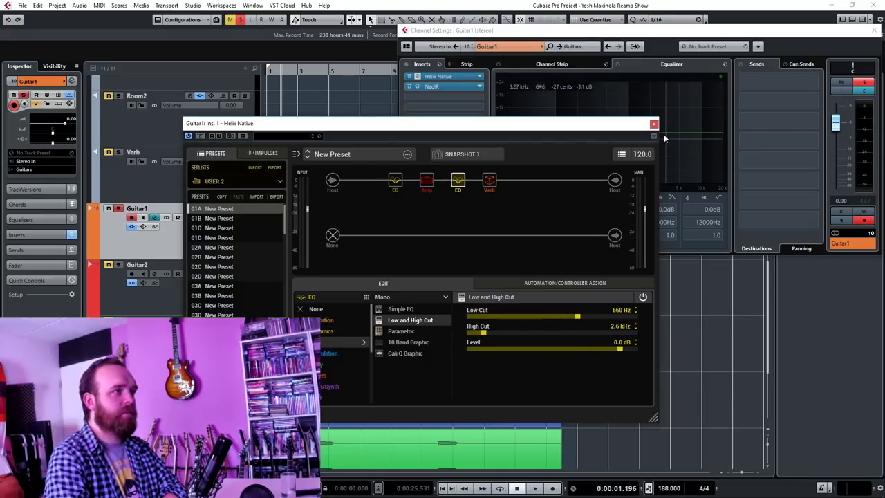
- Unsolo Guitar1, put the playhead at bar 1 and play the whole mix
left_click(123, 211)
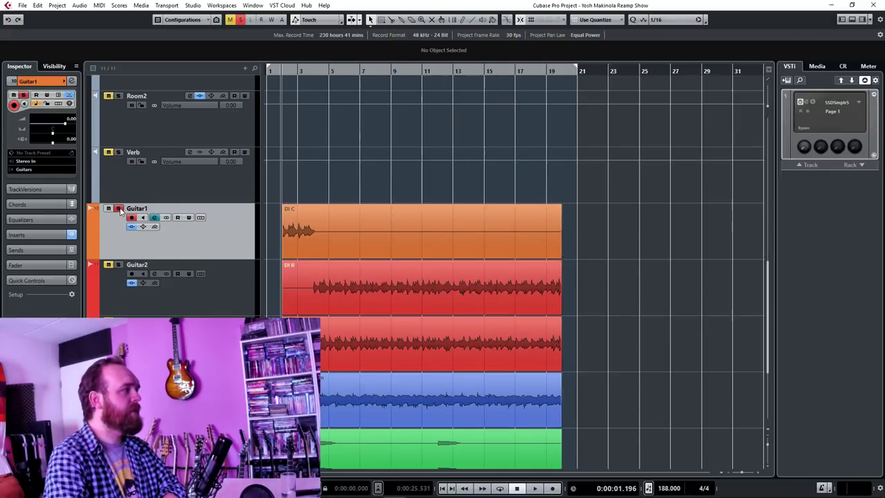
left_click(277, 70)
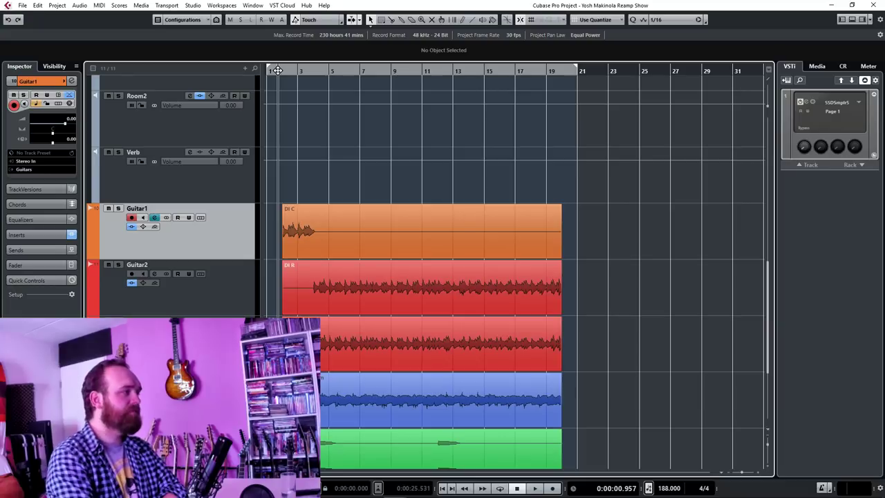
key("space")
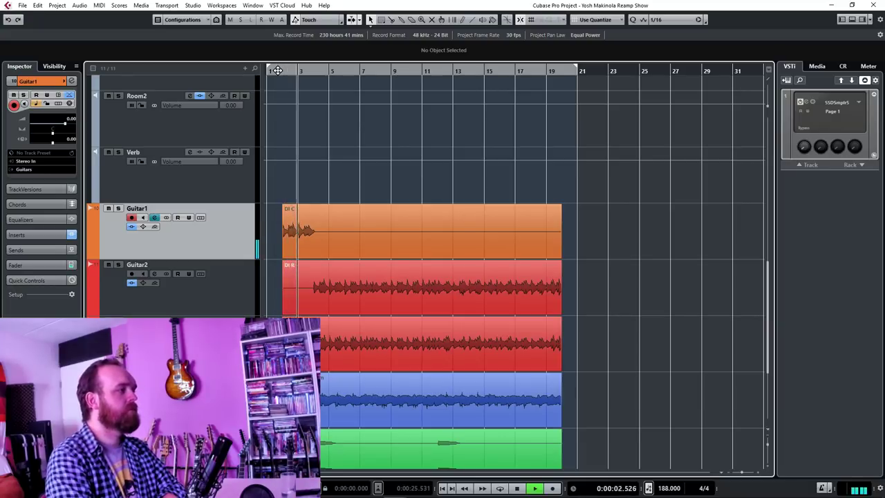